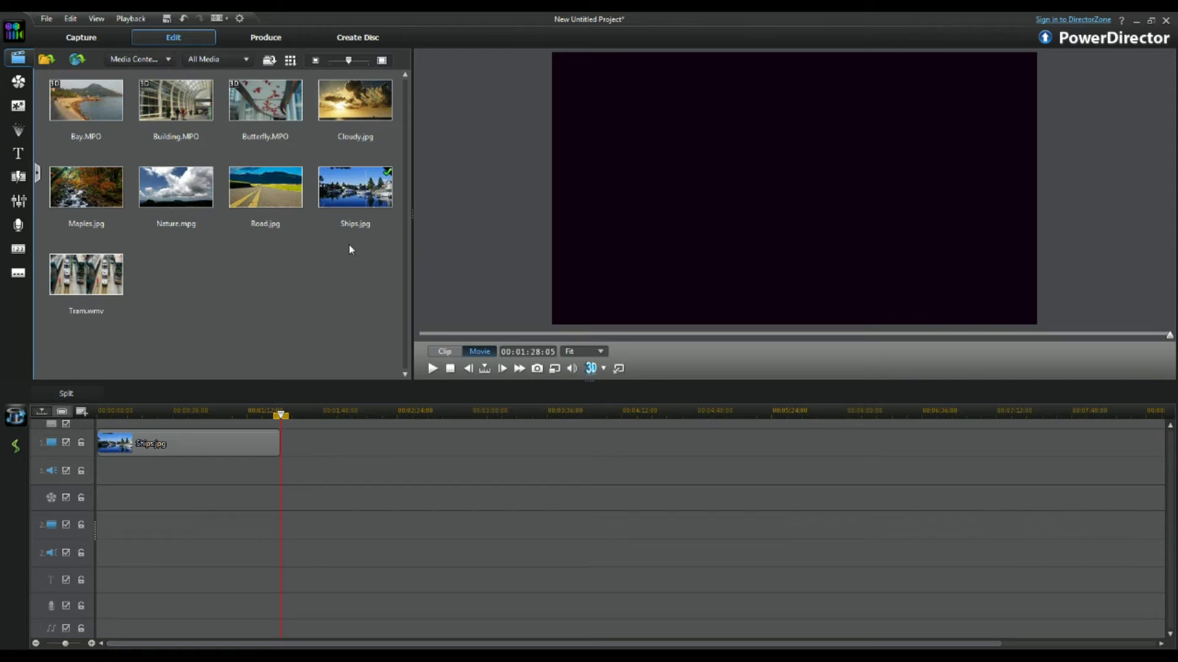
# Step: Drag Untitled (36) from the Documents library into PowerDirector's media library
pyautogui.click(450, 368)
pyautogui.hotkey('alt', 'Tab')
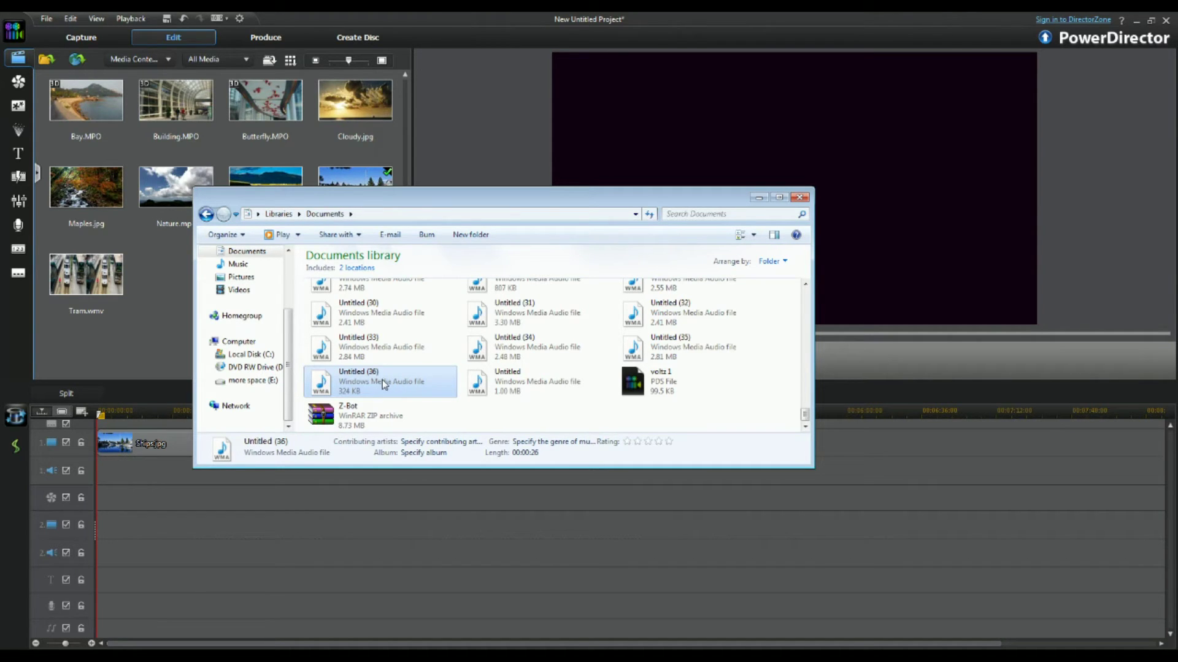
pyautogui.moveTo(193, 367); pyautogui.dragTo(129, 337)
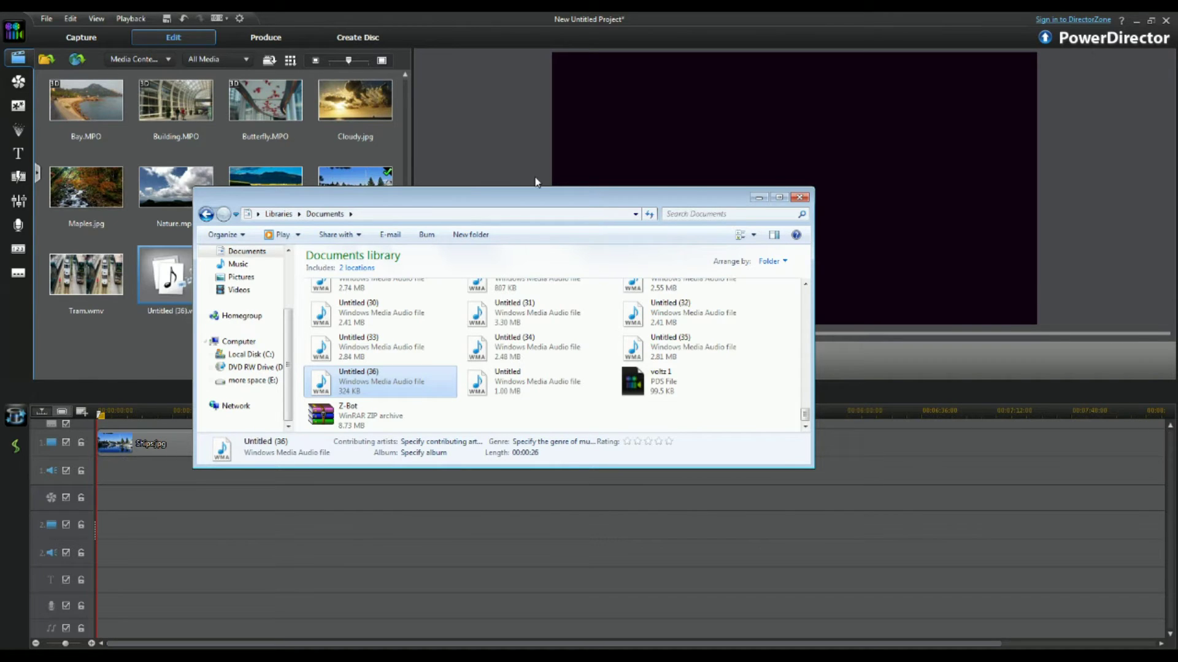
pyautogui.click(759, 198)
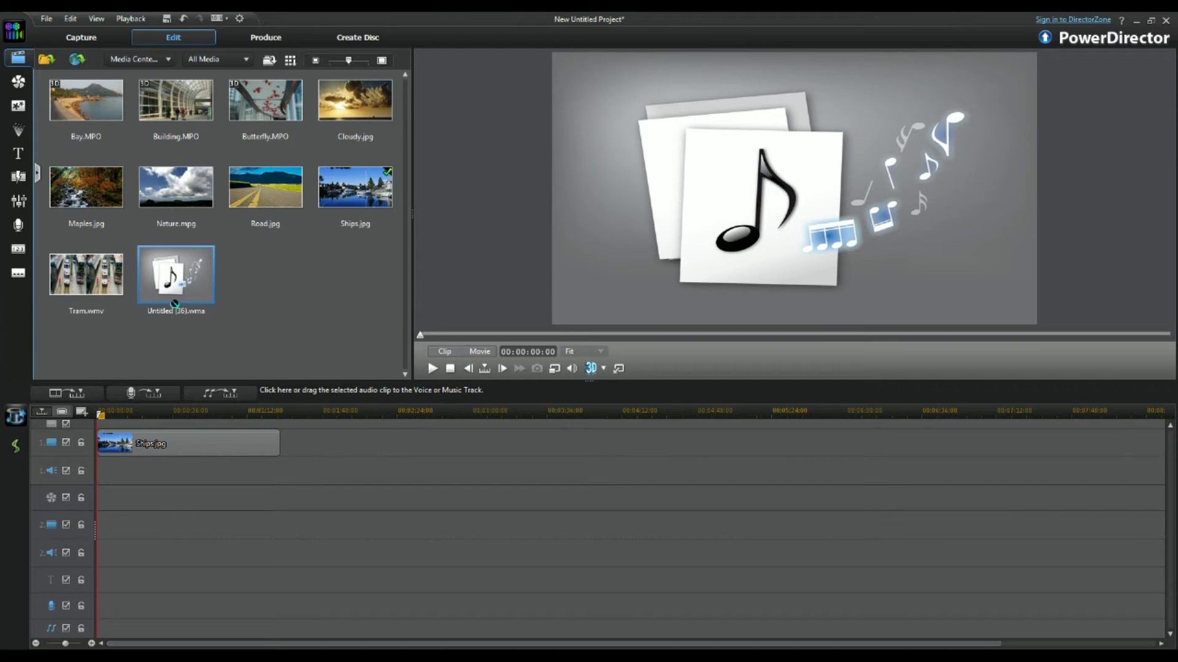
# Step: Place Untitled (36).wma at the start of audio track 1 and preview the project
pyautogui.moveTo(175, 300); pyautogui.dragTo(98, 478)
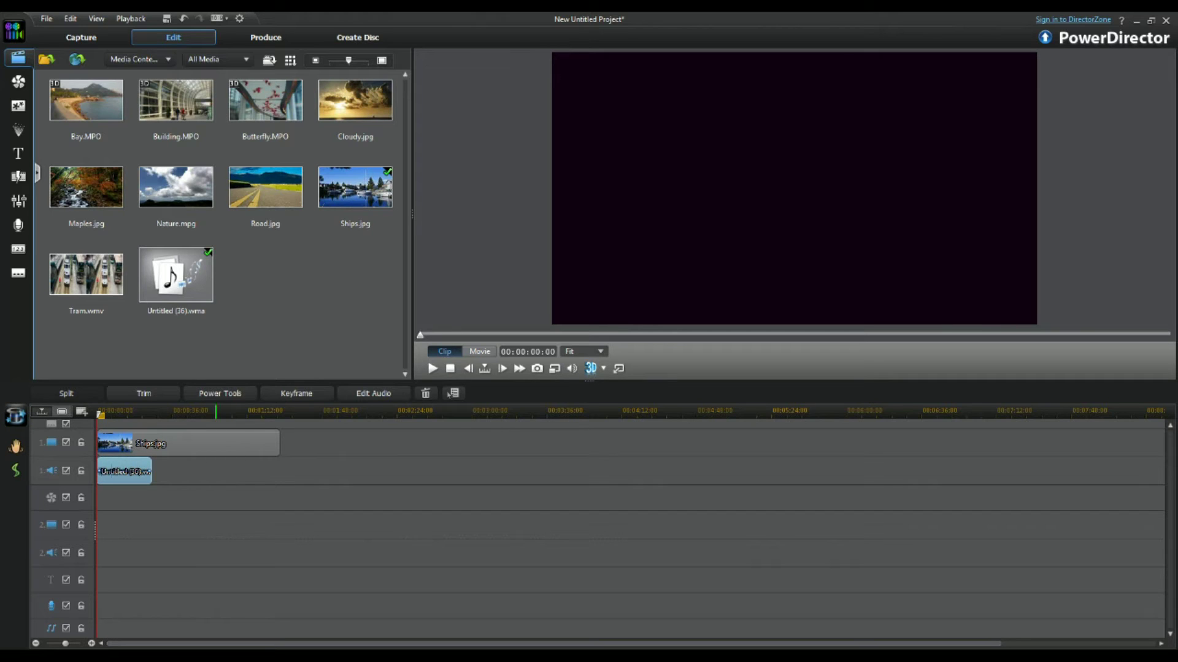
pyautogui.click(433, 369)
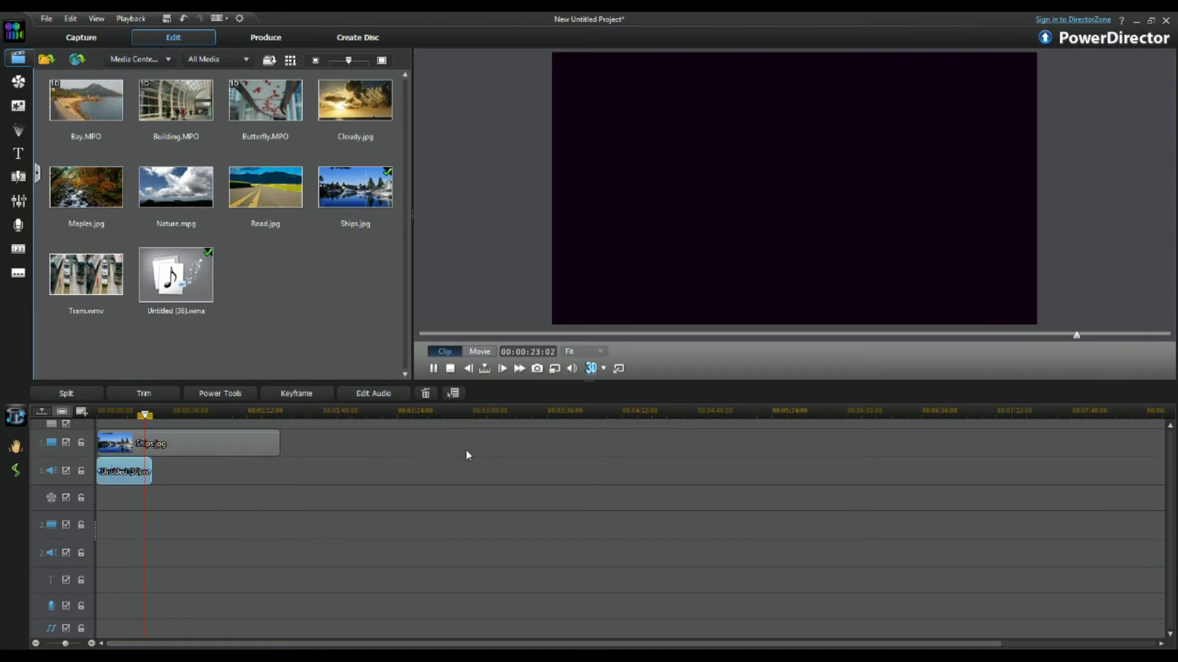
pyautogui.click(450, 369)
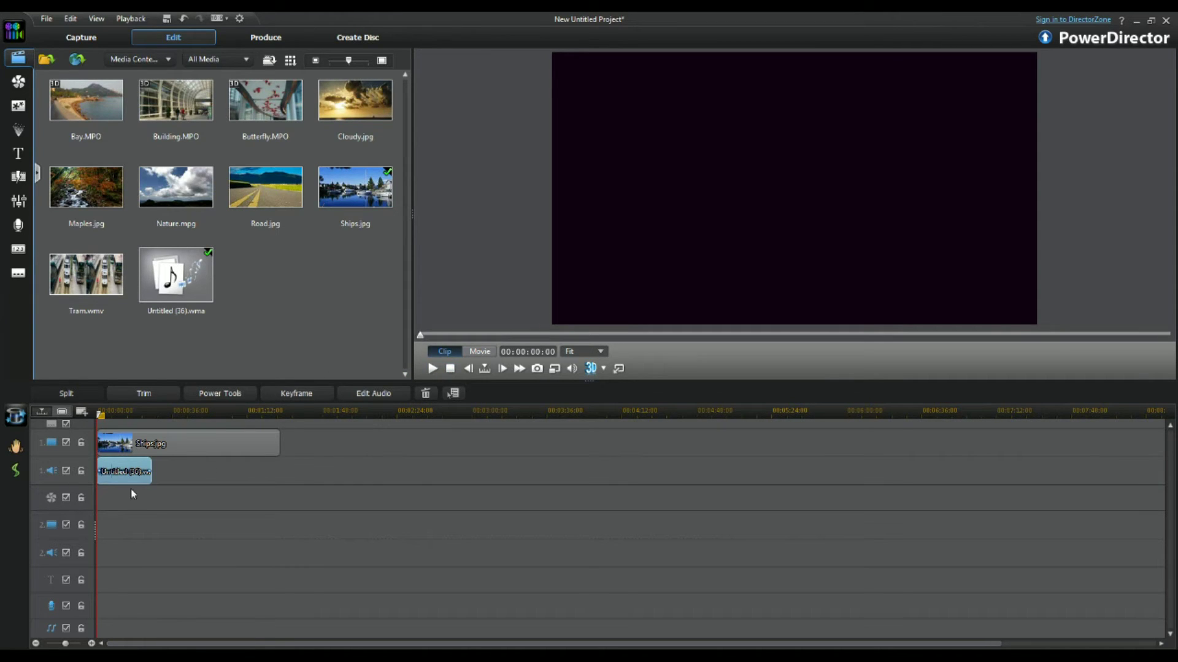
# Step: Remove the Untitled (36) audio clip from the timeline and open the Voice-Over Recording Room
pyautogui.press('Delete')
pyautogui.press('Escape')
pyautogui.press('Delete')
pyautogui.click(176, 493)
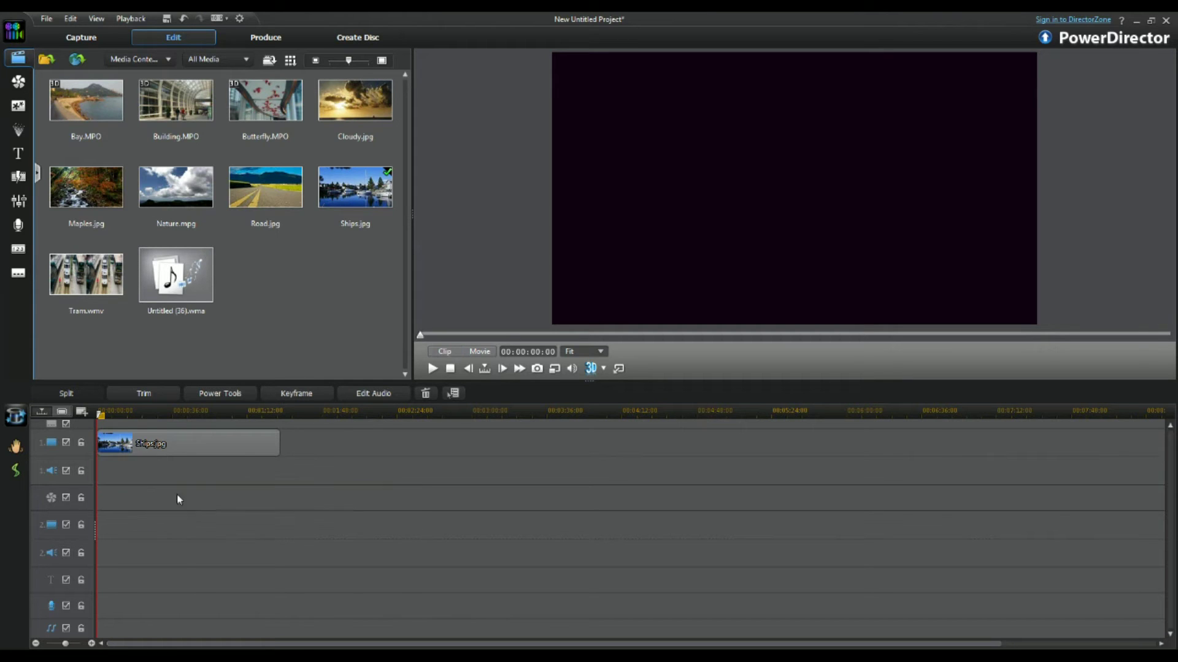
pyautogui.click(19, 226)
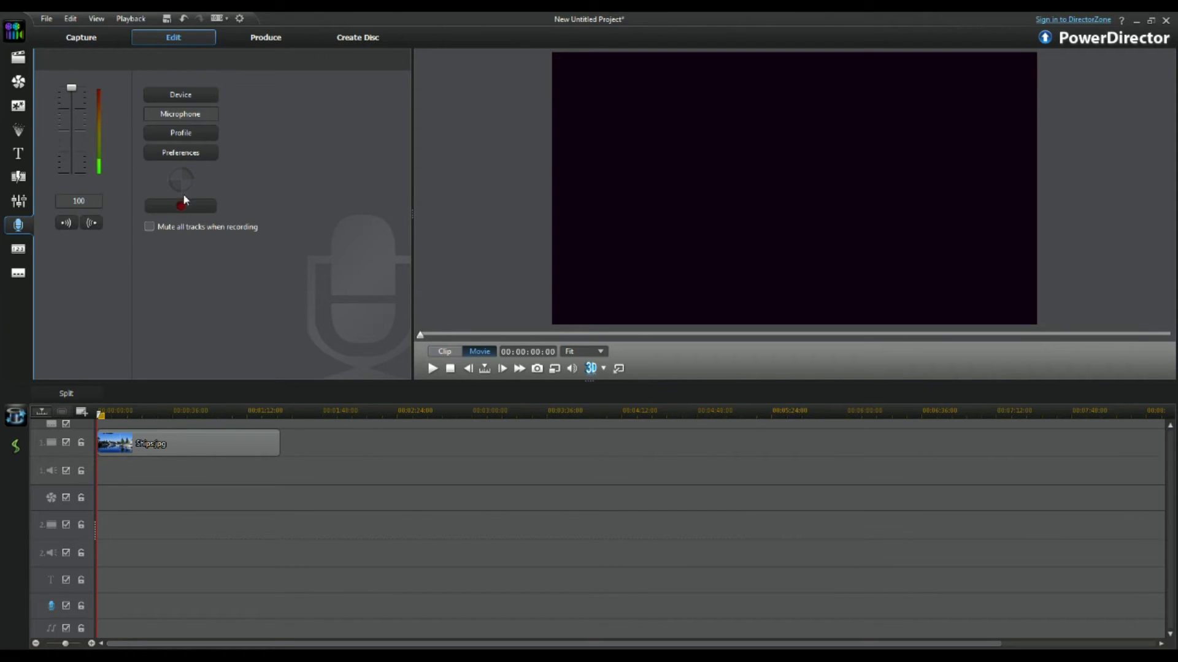
# Step: Keep Microphone (Blue Snowball) as the voice-over recording device
pyautogui.click(165, 96)
pyautogui.click(509, 308)
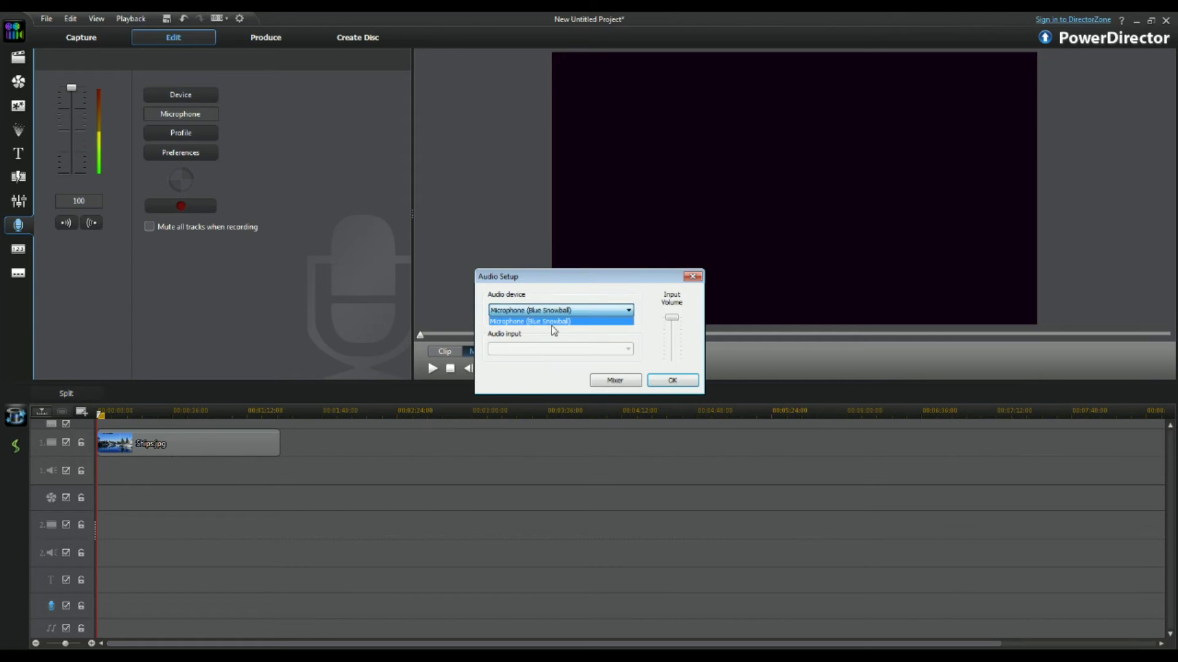
pyautogui.click(671, 381)
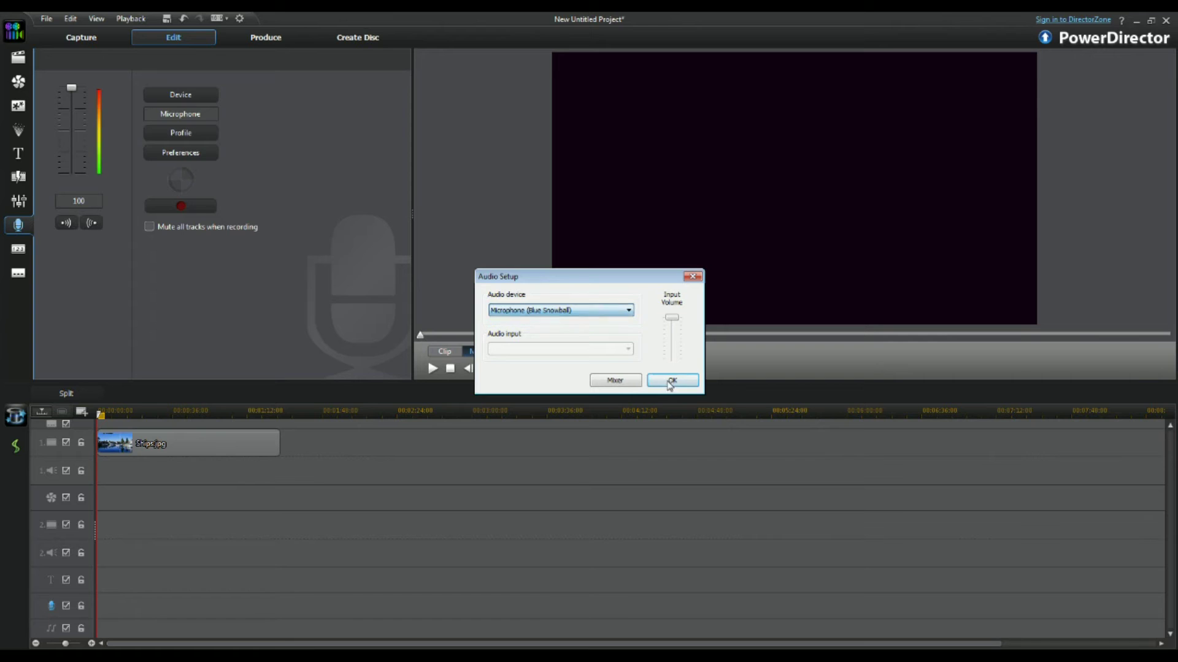
pyautogui.click(675, 382)
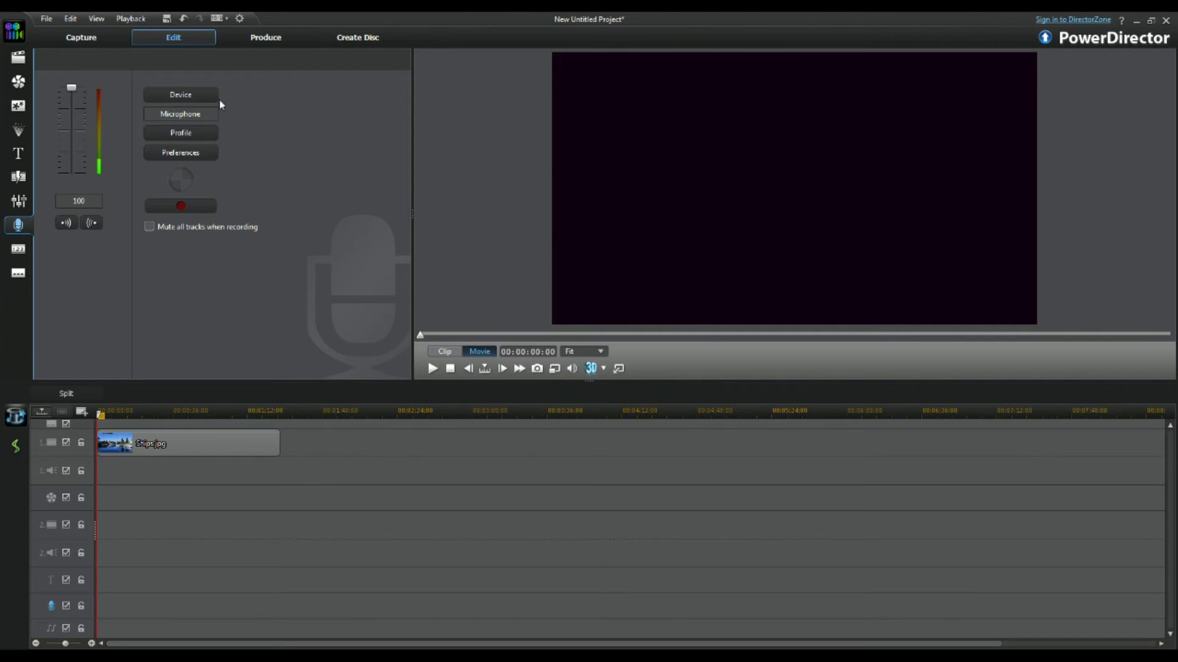
# Step: Keep the PCM 8.000 kHz, 8 Bit, Mono quality profile and bring up Recording Preferences
pyautogui.click(195, 135)
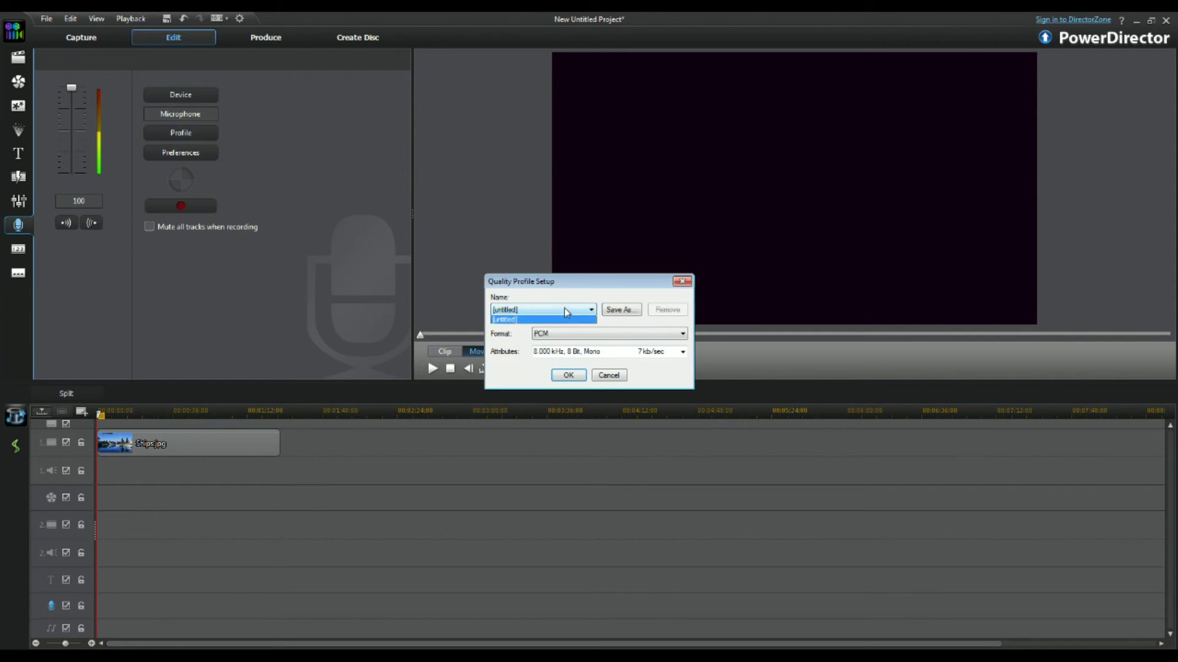
pyautogui.click(604, 334)
pyautogui.click(604, 344)
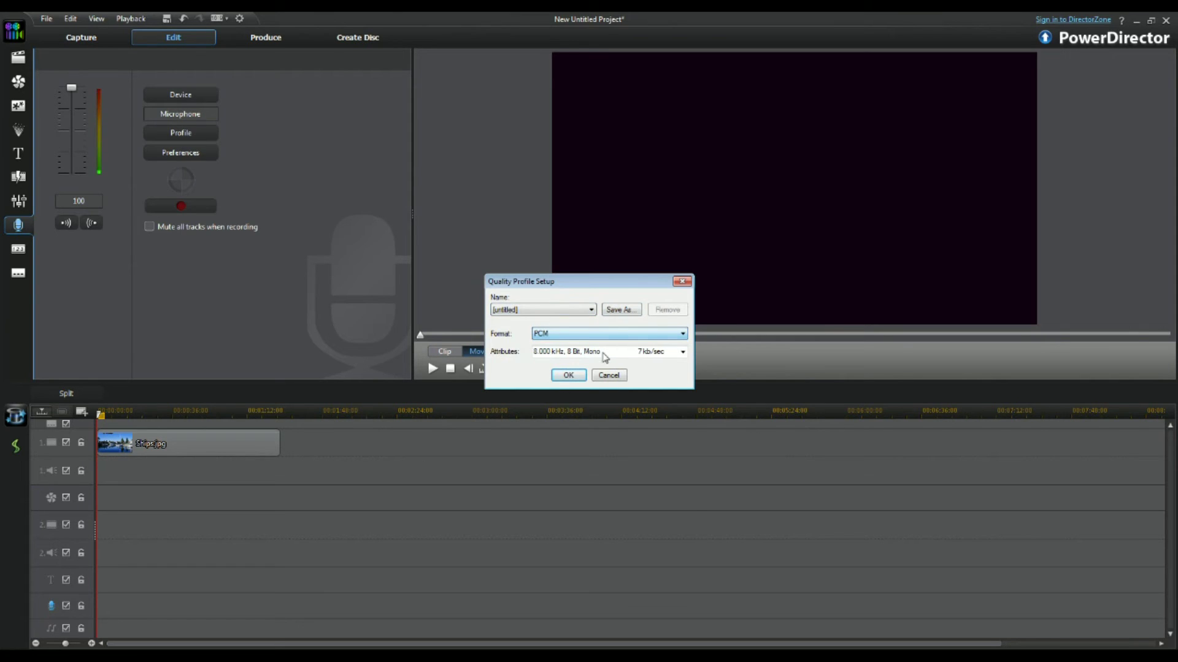
pyautogui.click(606, 355)
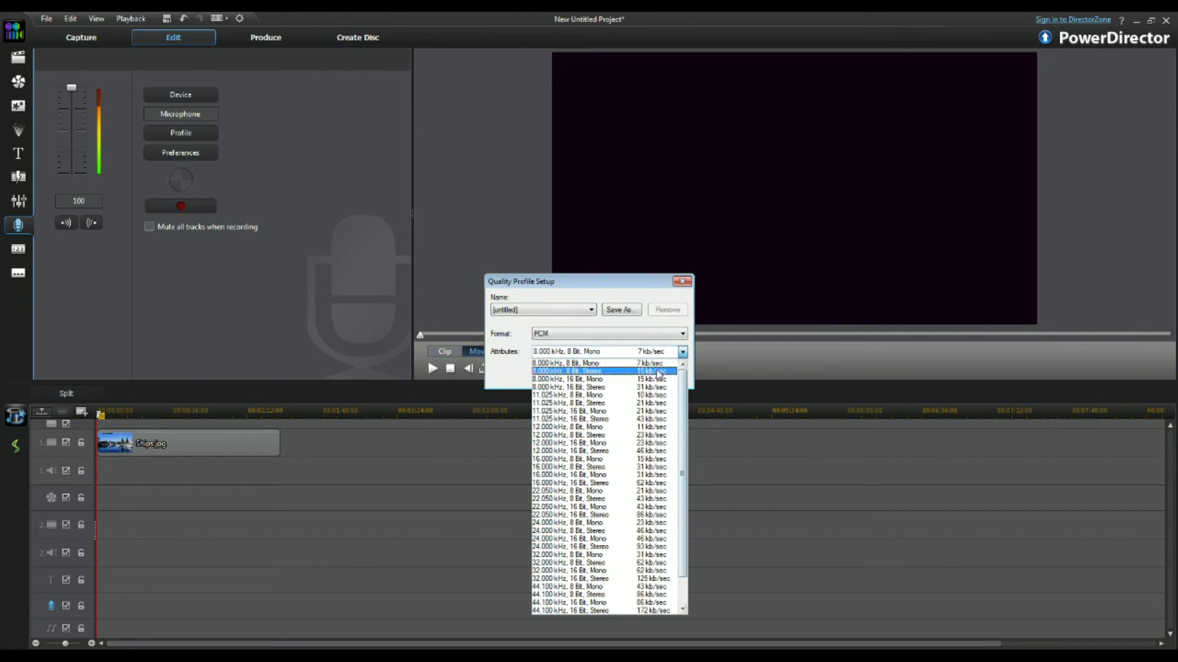
pyautogui.click(682, 352)
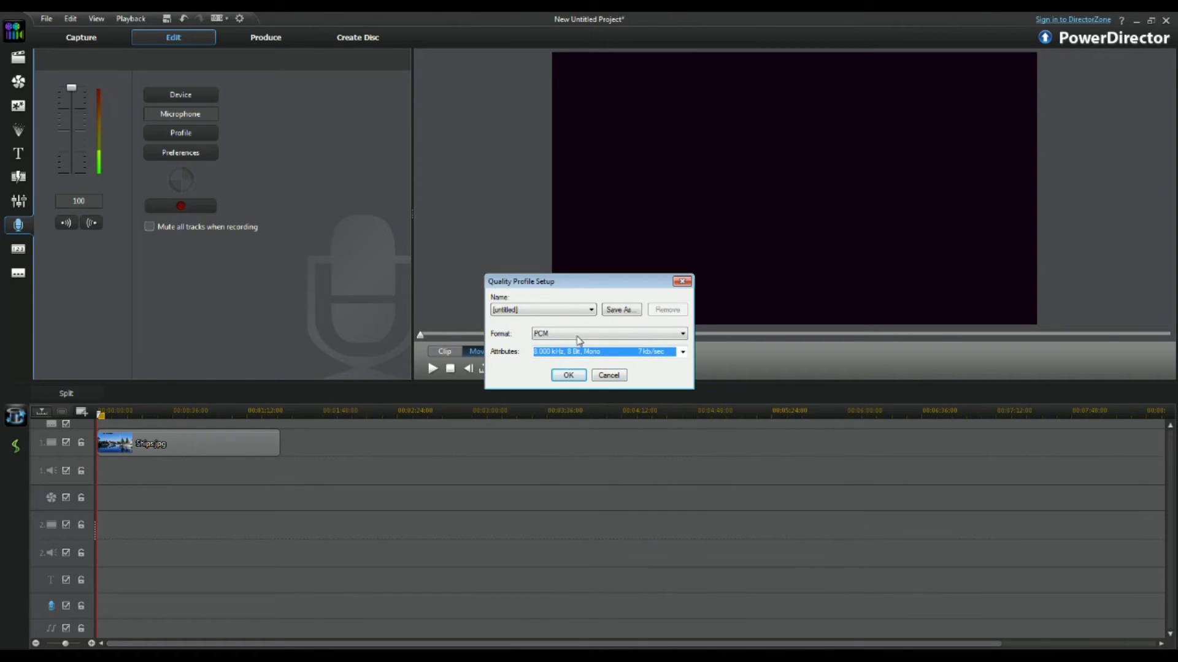
pyautogui.click(684, 282)
pyautogui.click(188, 154)
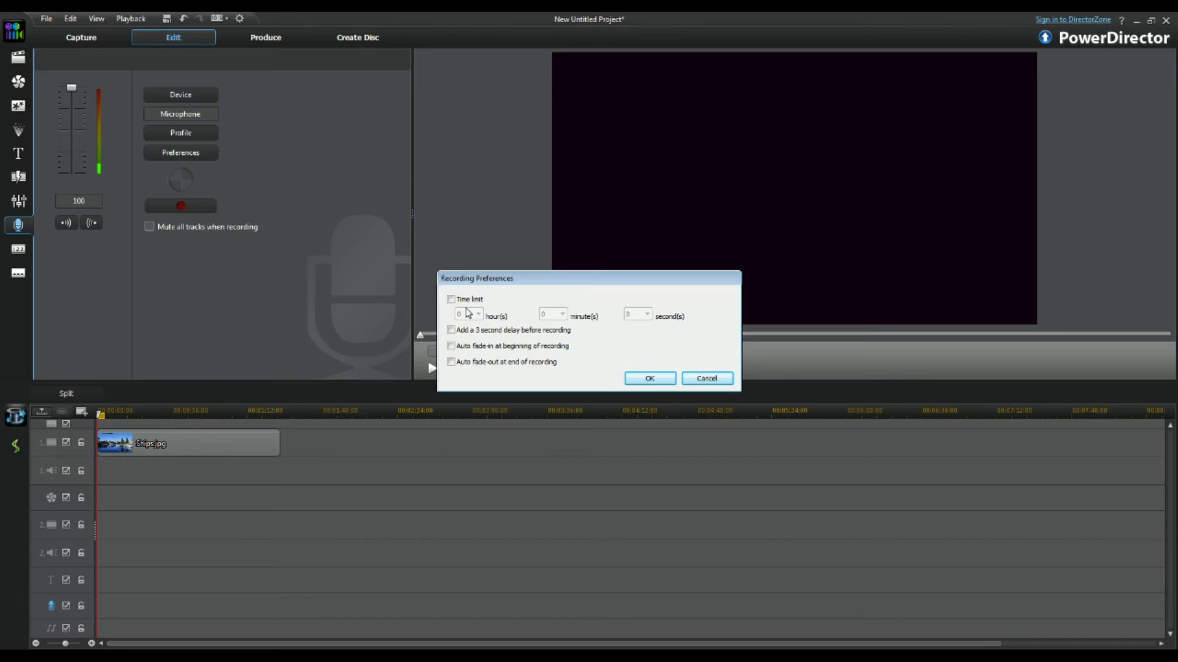
# Step: Cancel the Recording Preferences dialog, leaving all its options unchanged
pyautogui.click(707, 379)
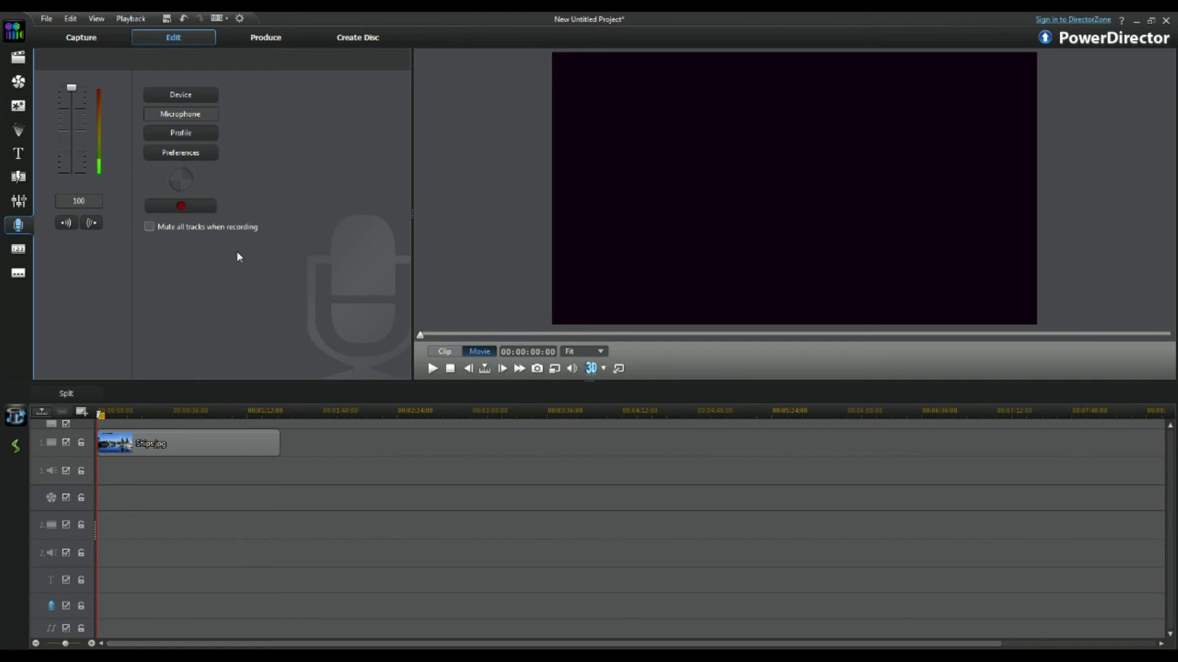
# Step: Record about 19 seconds of narration onto the voice track beneath Ships.jpg
pyautogui.click(180, 206)
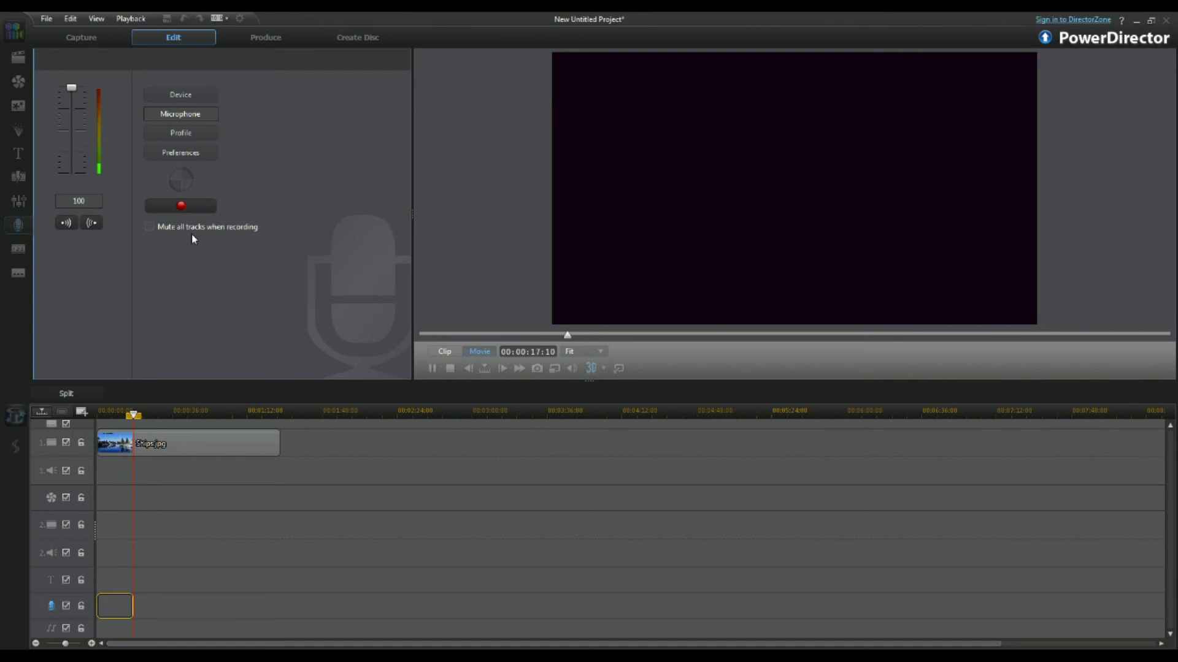
pyautogui.click(184, 206)
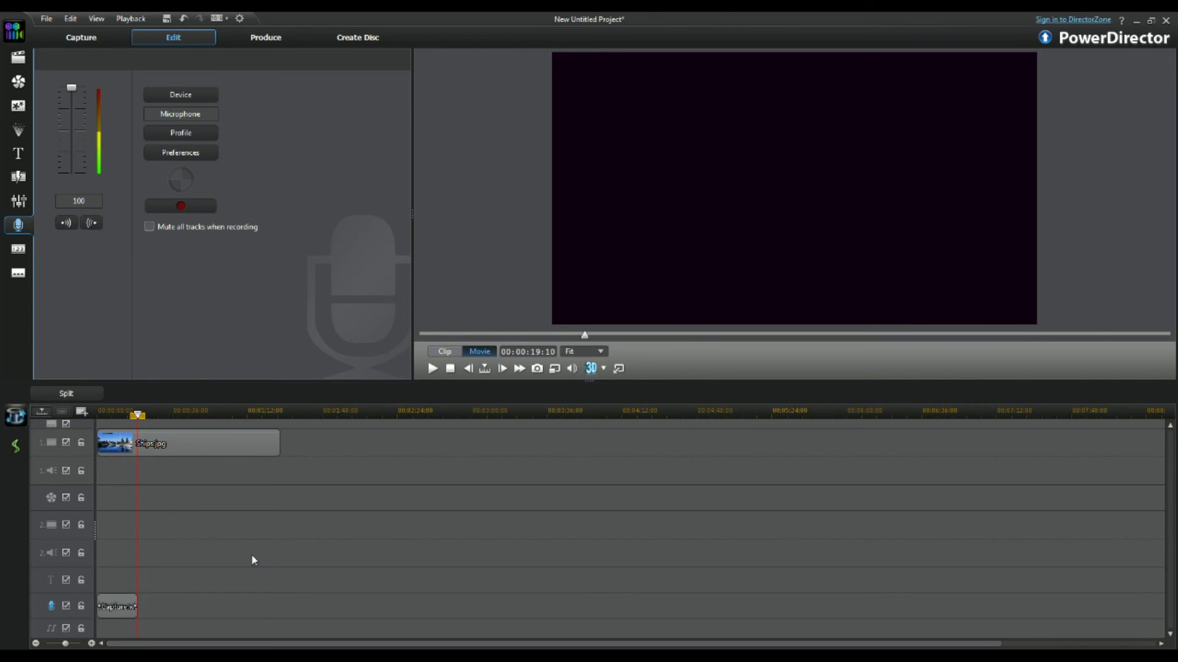
# Step: Select the recorded voice-over clip on the voice track and play it back
pyautogui.click(125, 605)
pyautogui.click(433, 368)
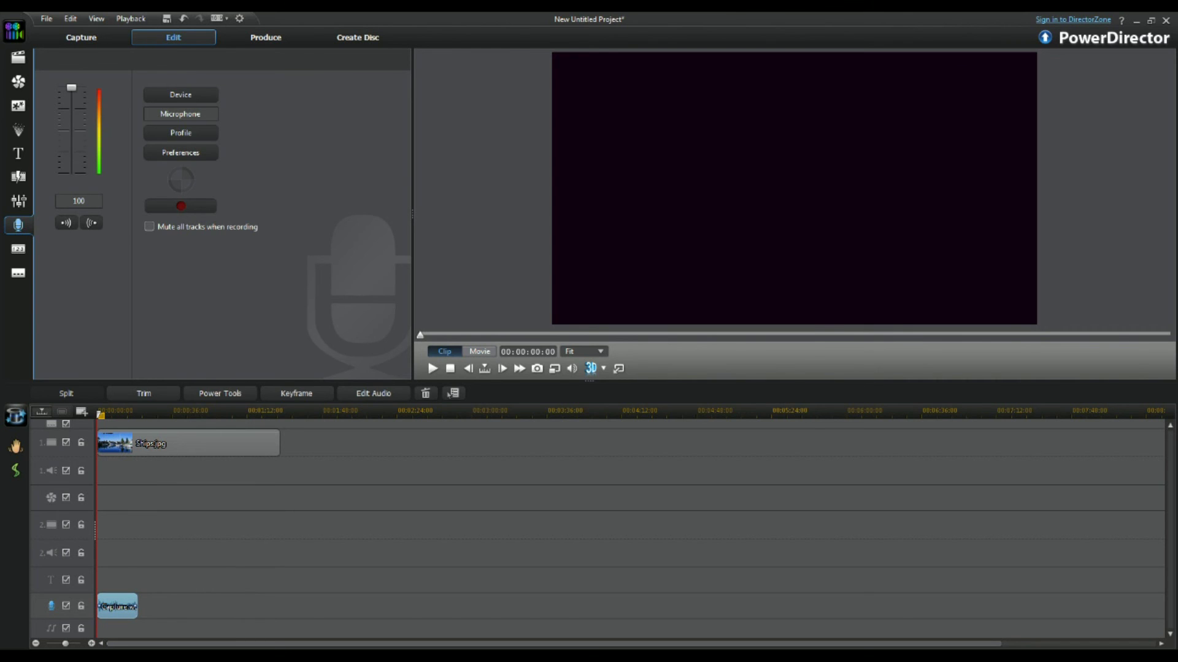
pyautogui.hotkey('alt', 'Tab')
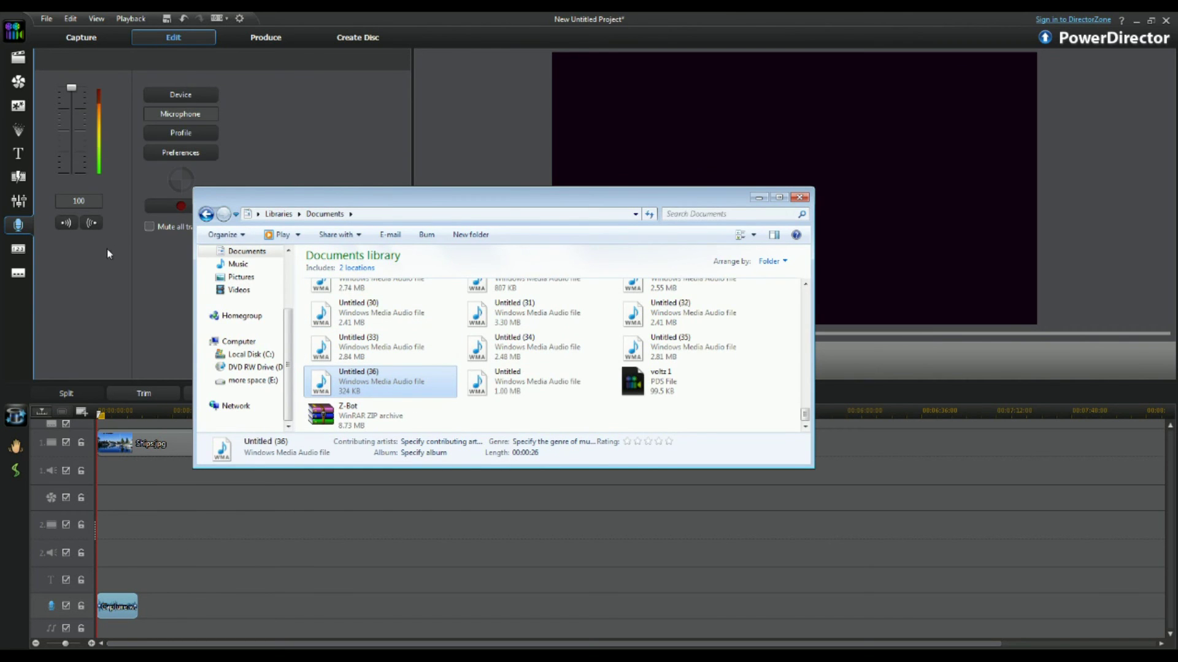
pyautogui.click(759, 197)
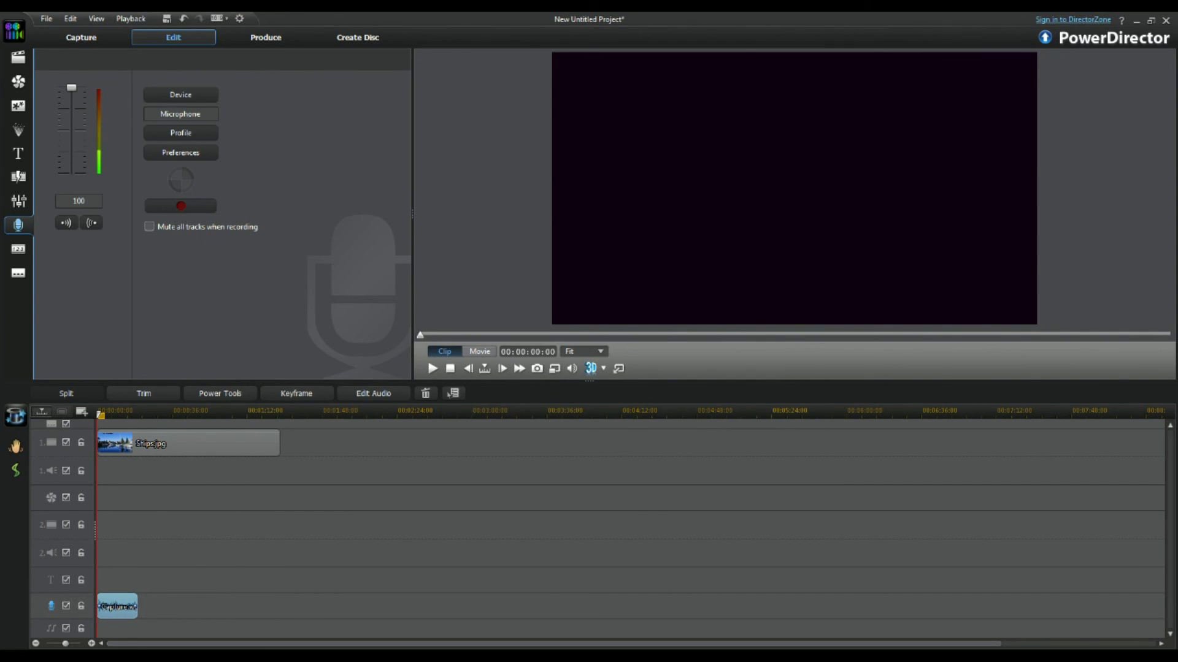
pyautogui.click(23, 207)
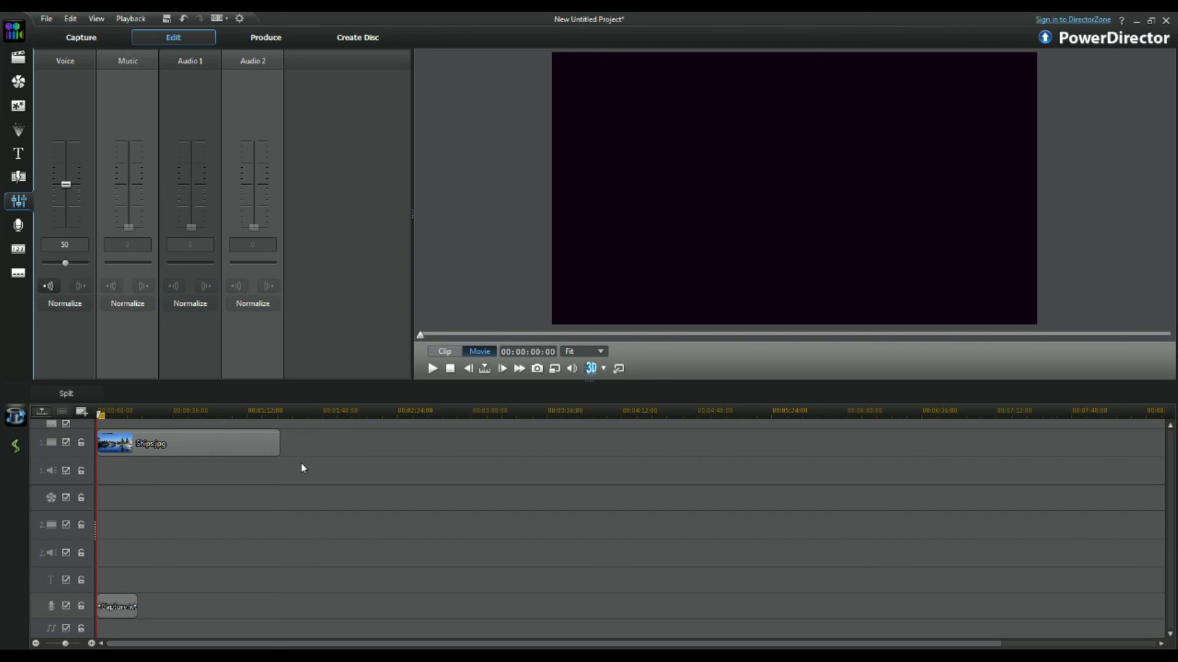
pyautogui.click(19, 226)
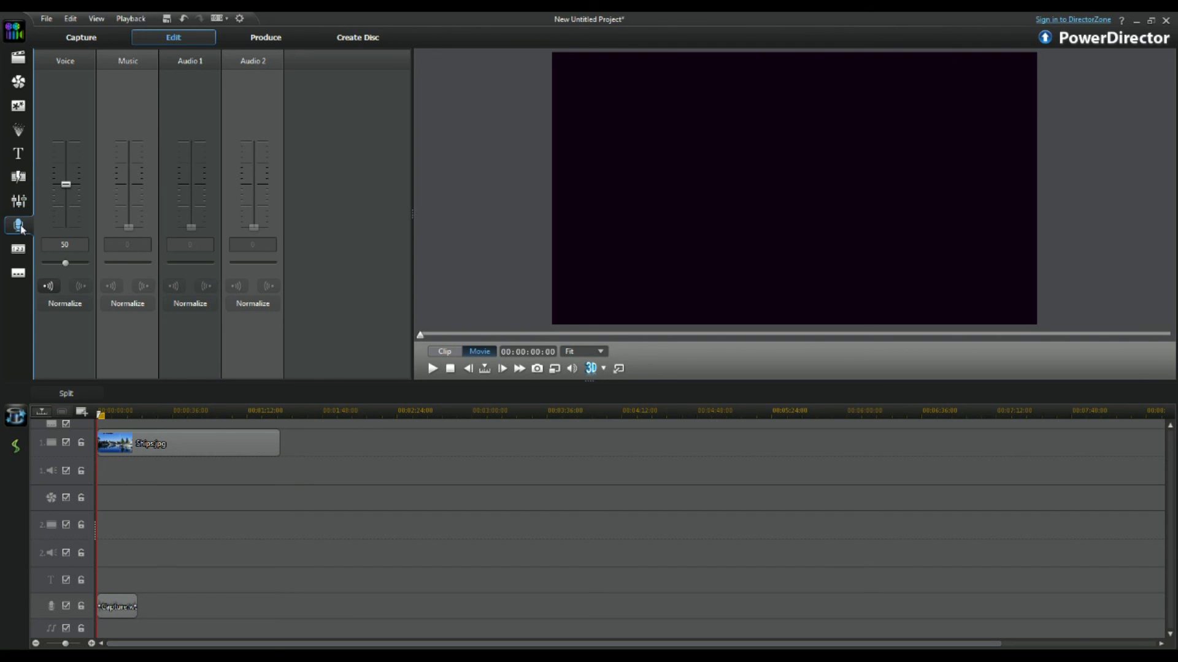